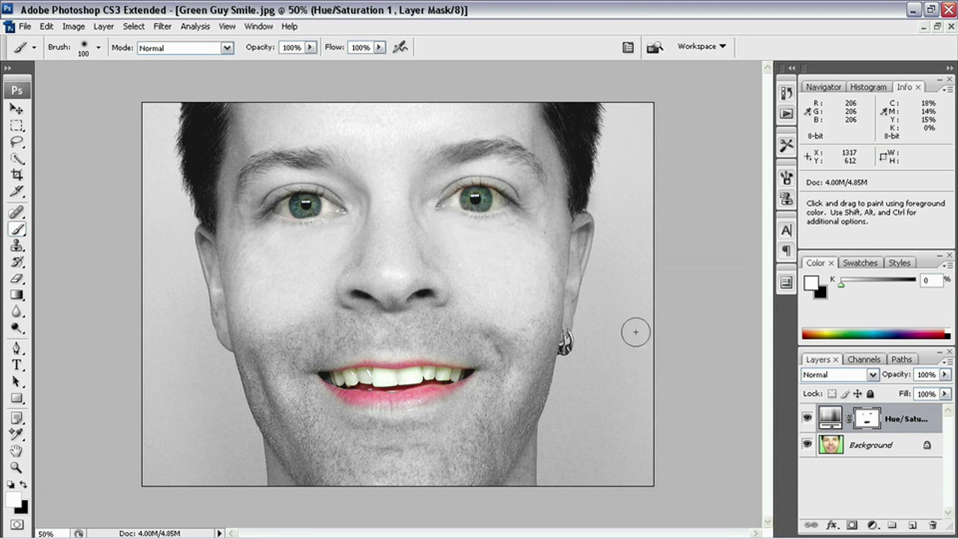
left_click(872, 524)
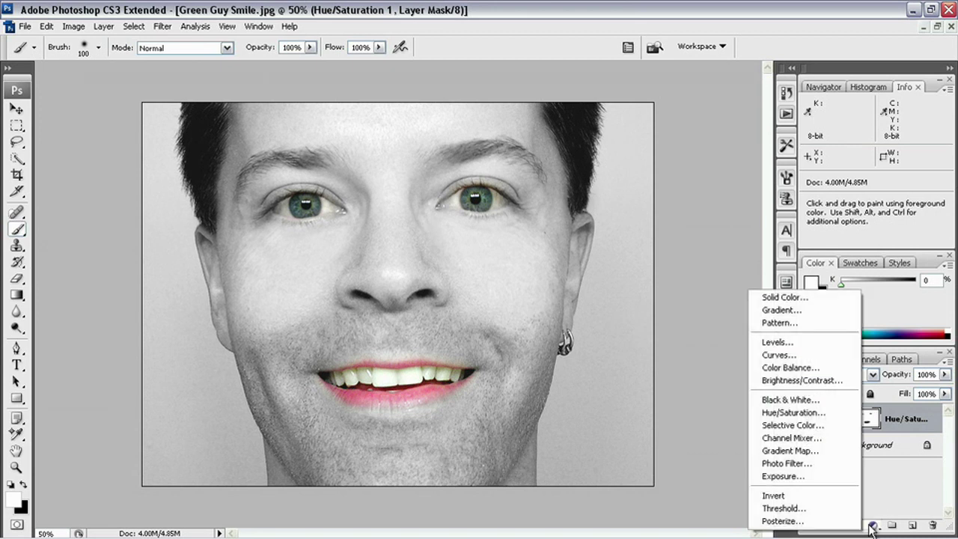
left_click(822, 465)
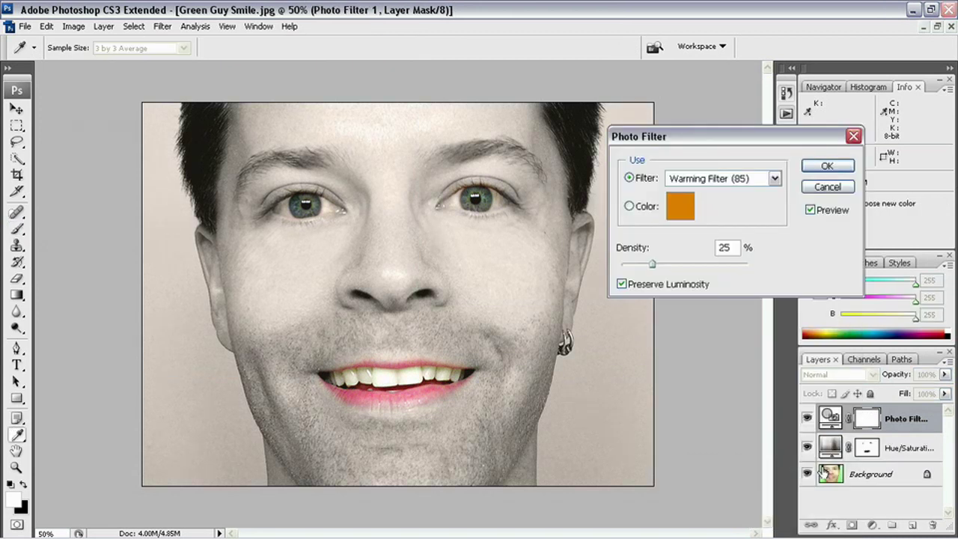
left_click_drag(732, 143, 780, 157)
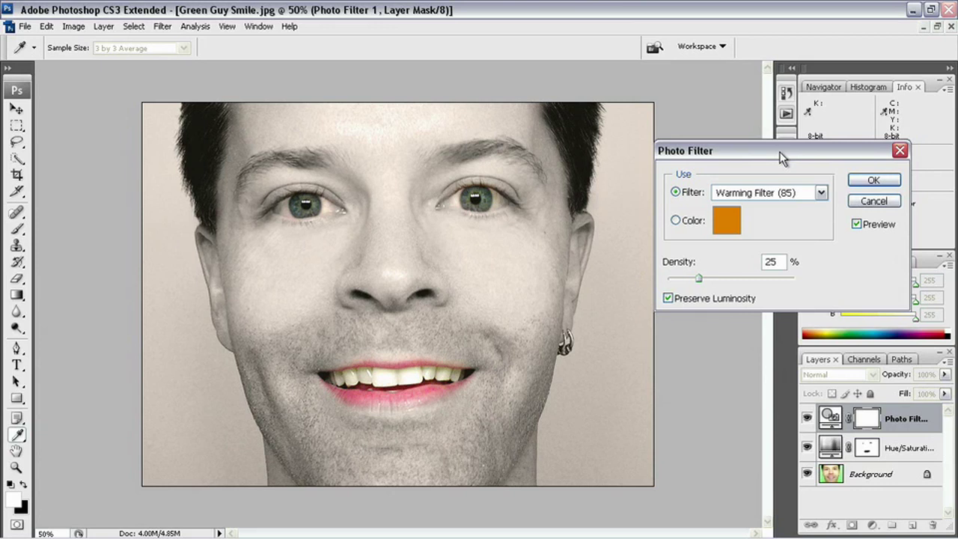
left_click(873, 200)
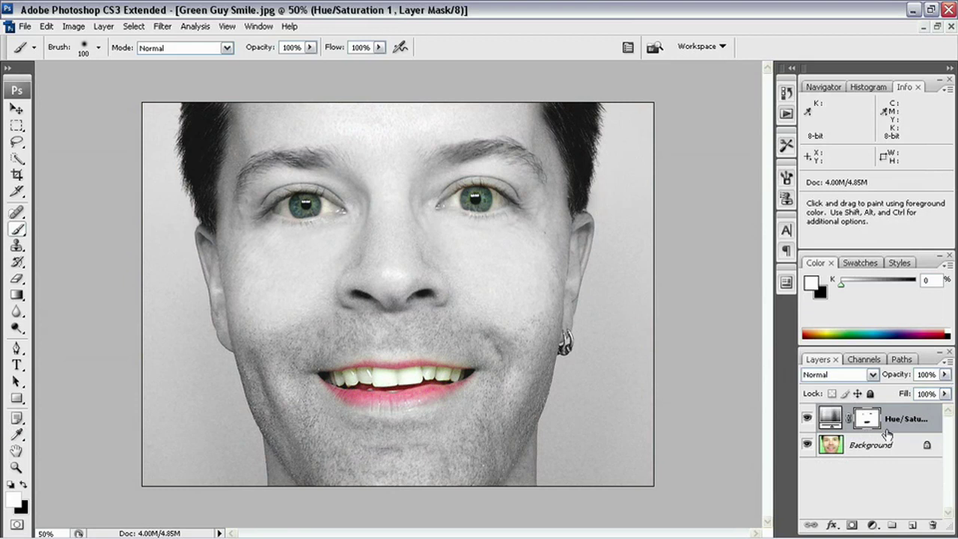
Delete the Hue/Saturation adjustment layer and add a Photo Filter adjustment layer above the Background using Warming Filter (85)
left_click_drag(895, 423, 933, 525)
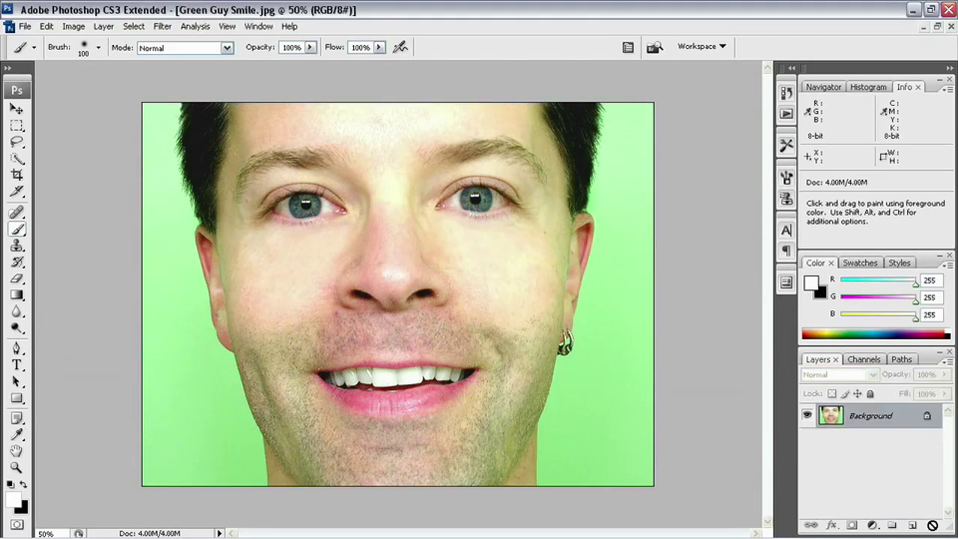
left_click(871, 526)
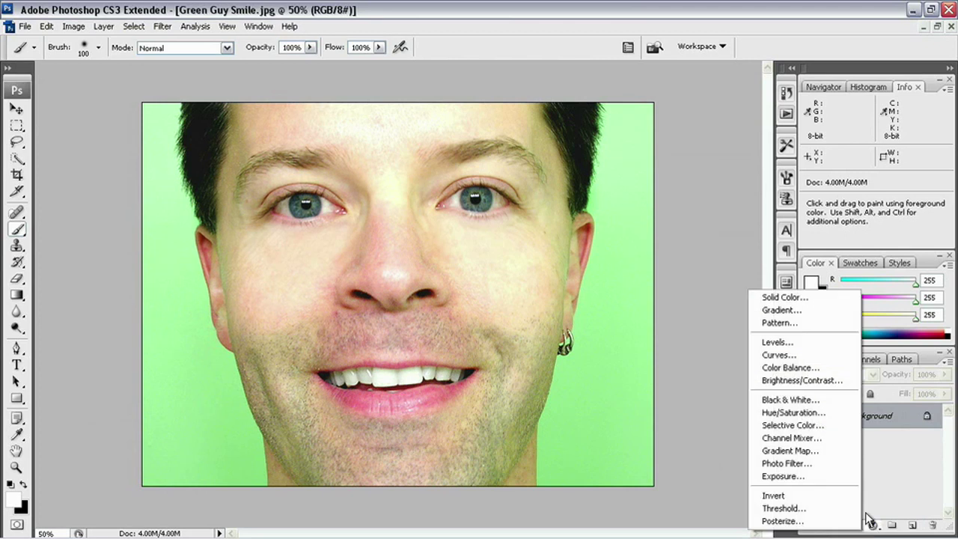
left_click(822, 461)
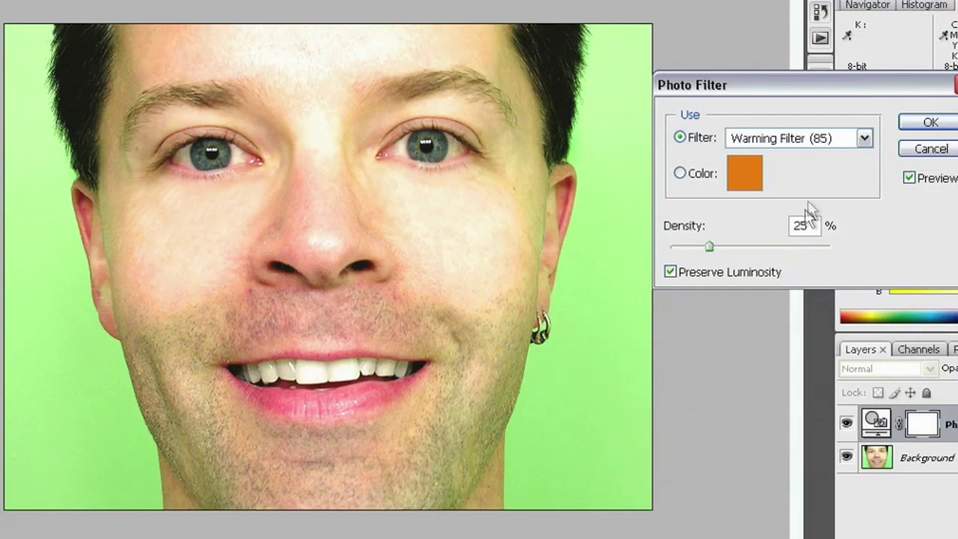
left_click(798, 142)
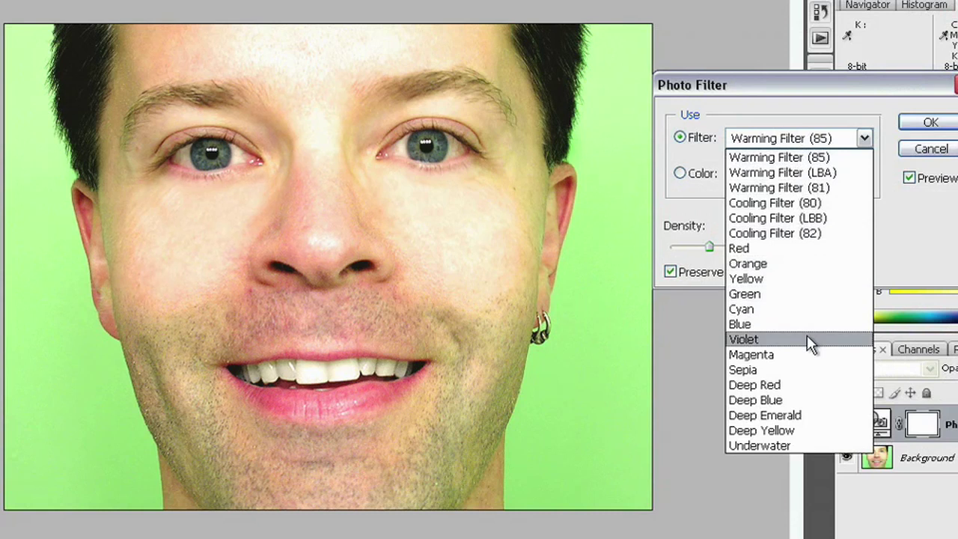
left_click(847, 157)
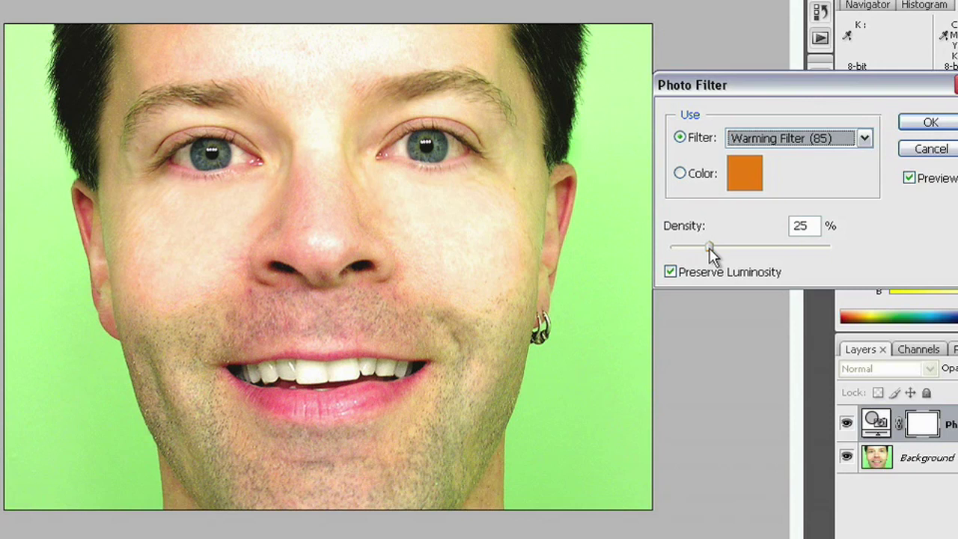
Try the warming filter at densities of 60%, 100% and 42%, then lower it to 35%
left_click_drag(710, 248, 767, 248)
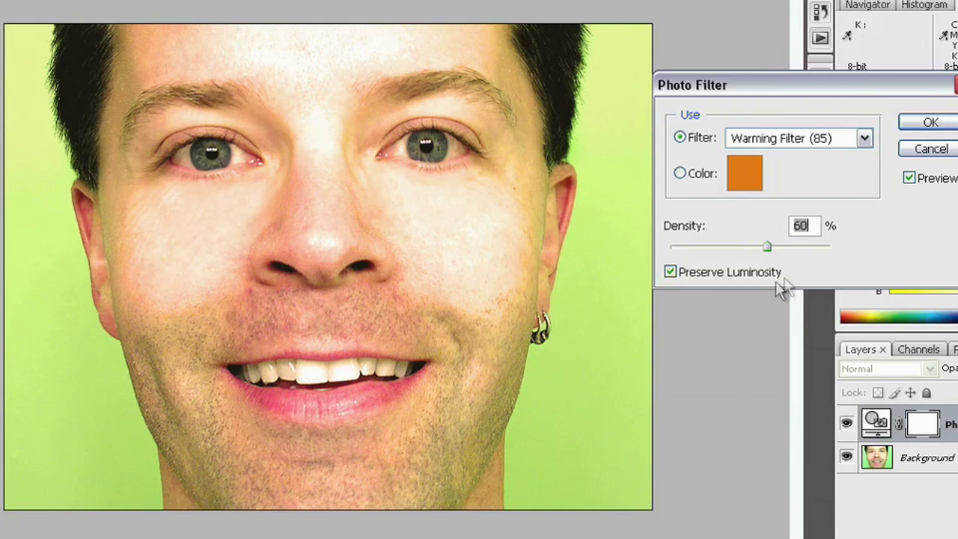
left_click_drag(765, 249, 866, 252)
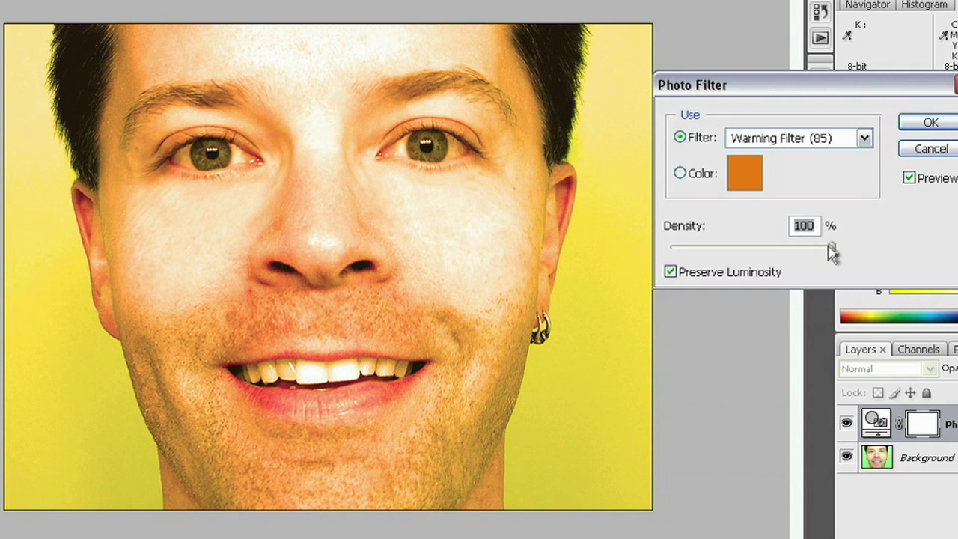
left_click_drag(829, 250, 739, 250)
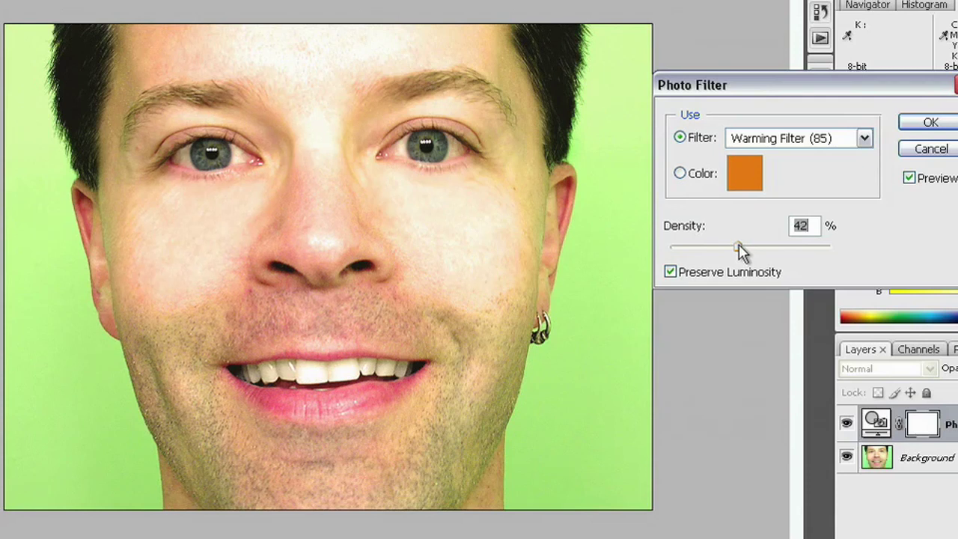
key("Down")
key("Down")
key("Down")
key("Down")
key("Down")
key("Down")
key("Down")
Switch the photo filter to Cooling Filter (80) and raise its density to 61%, then 100%
left_click(864, 139)
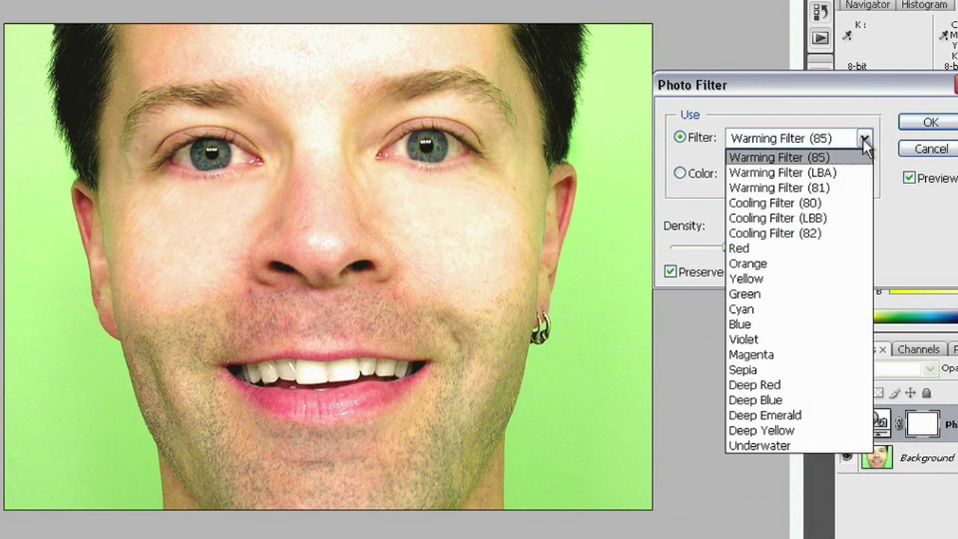
left_click(846, 202)
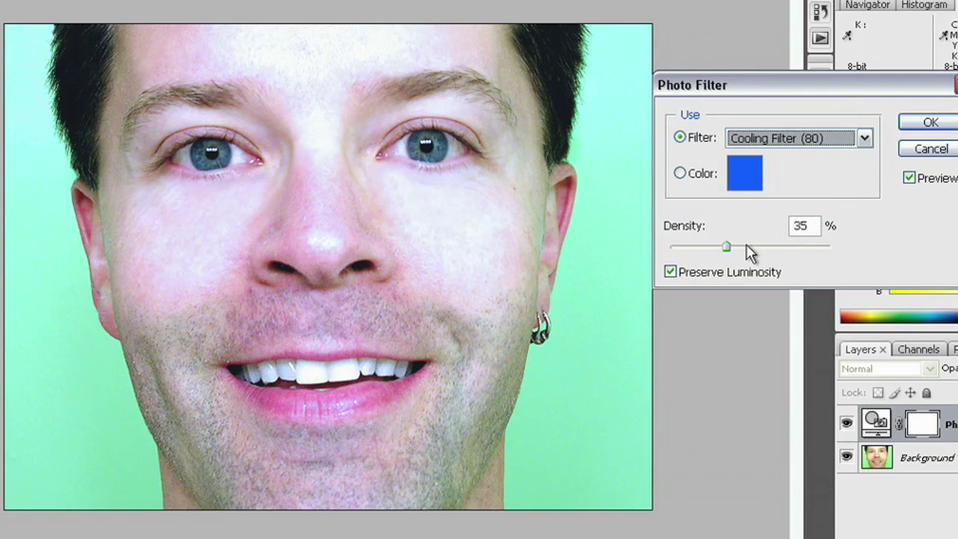
left_click_drag(726, 247, 764, 247)
left_click_drag(764, 248, 769, 247)
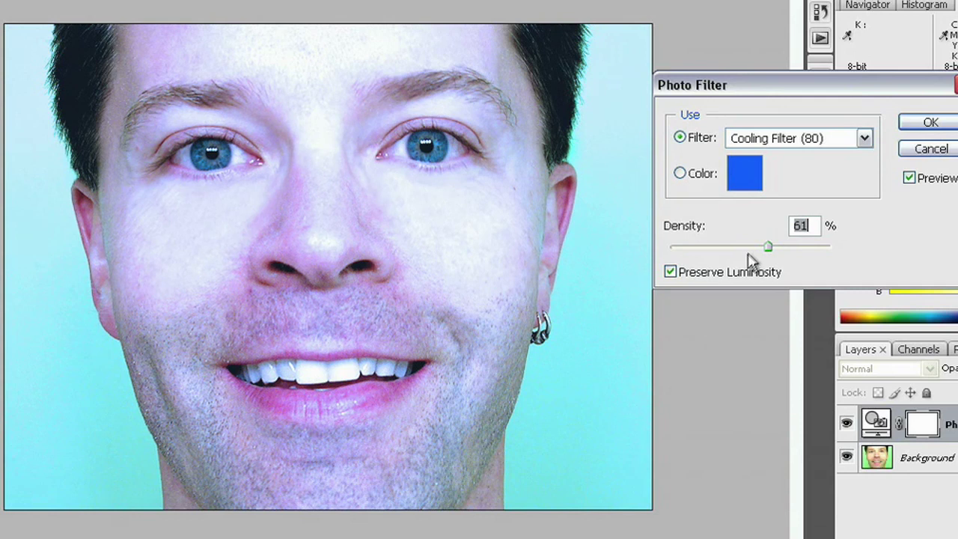
left_click_drag(770, 251, 813, 250)
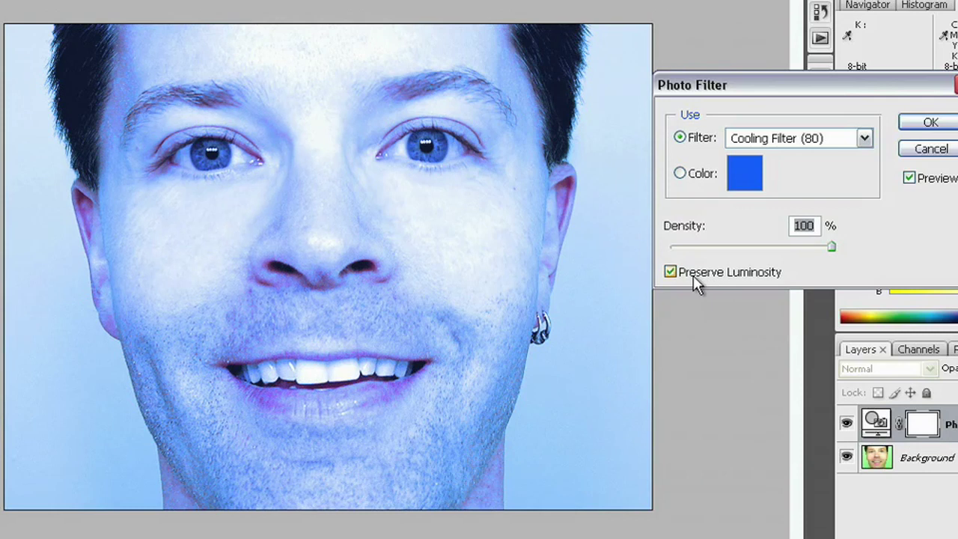
Try the cooling filter without Preserve Luminosity, reduce its density to 18%, and re-enable Preserve Luminosity
left_click(672, 274)
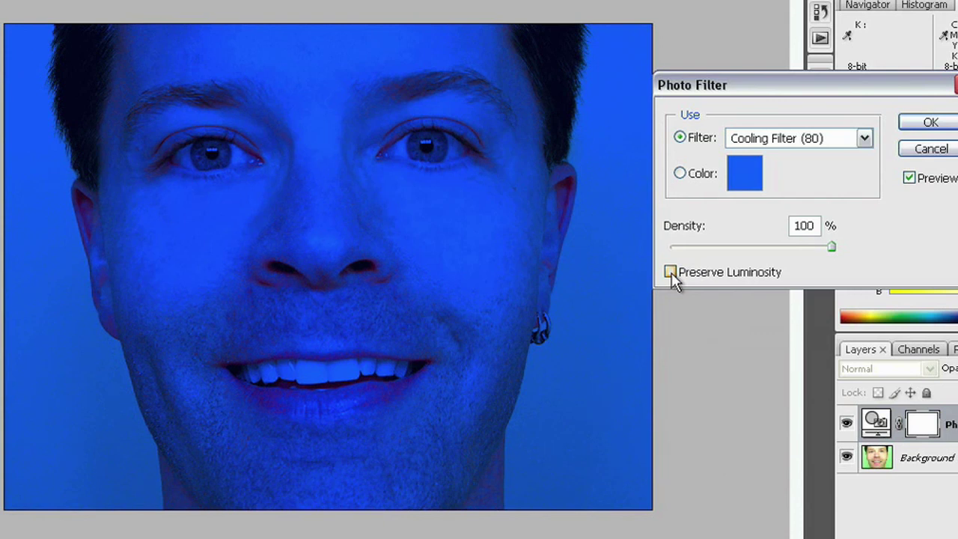
left_click_drag(832, 248, 701, 251)
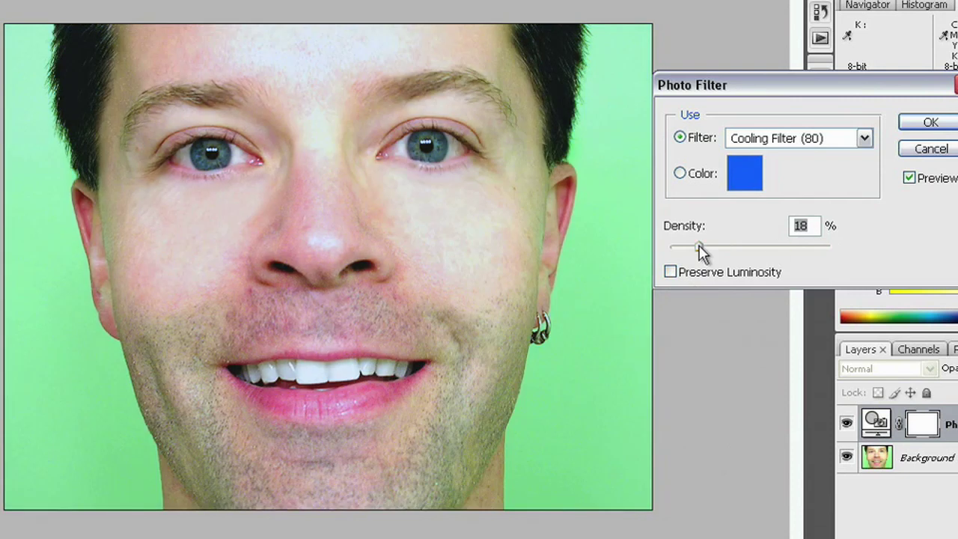
left_click(669, 273)
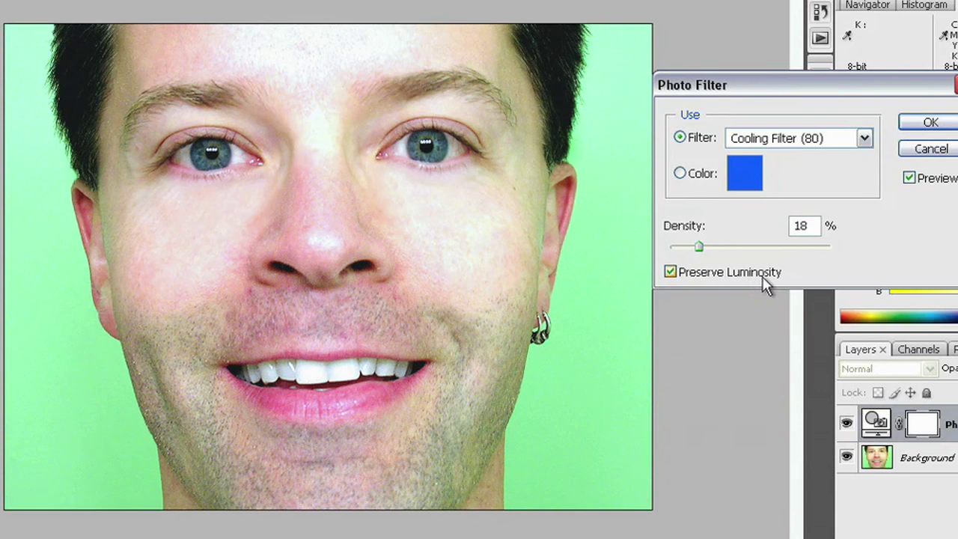
Set the cooling filter's density to 93% and apply the Photo Filter adjustment
left_click_drag(700, 246, 820, 246)
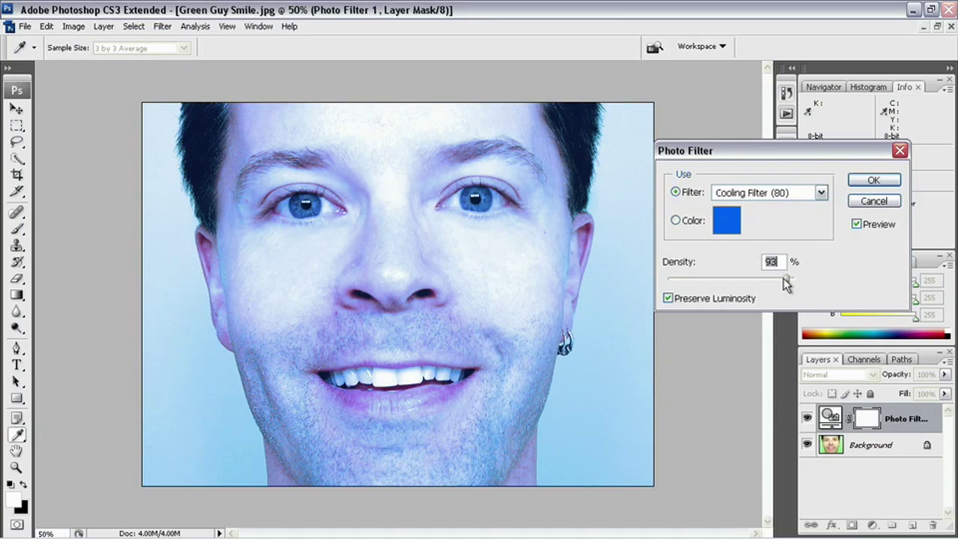
left_click(870, 182)
key("b")
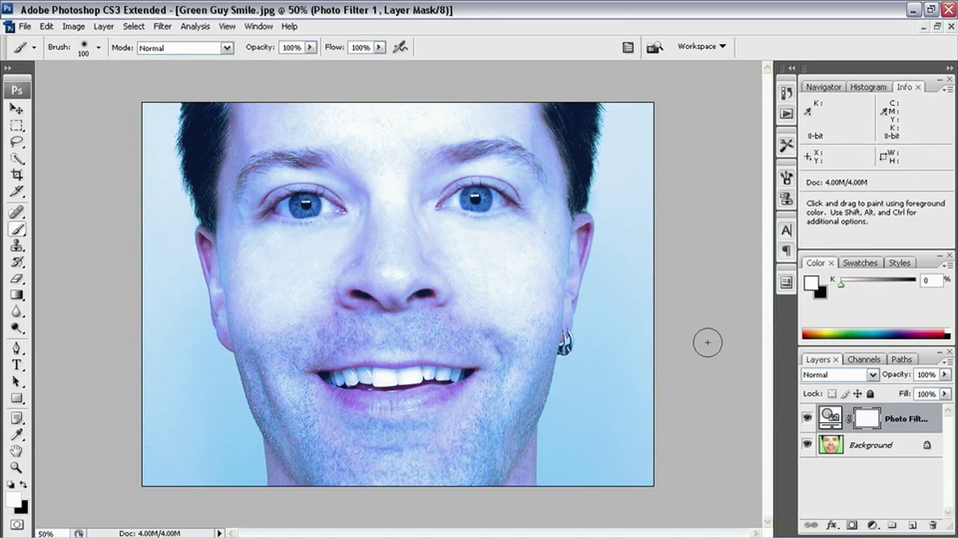